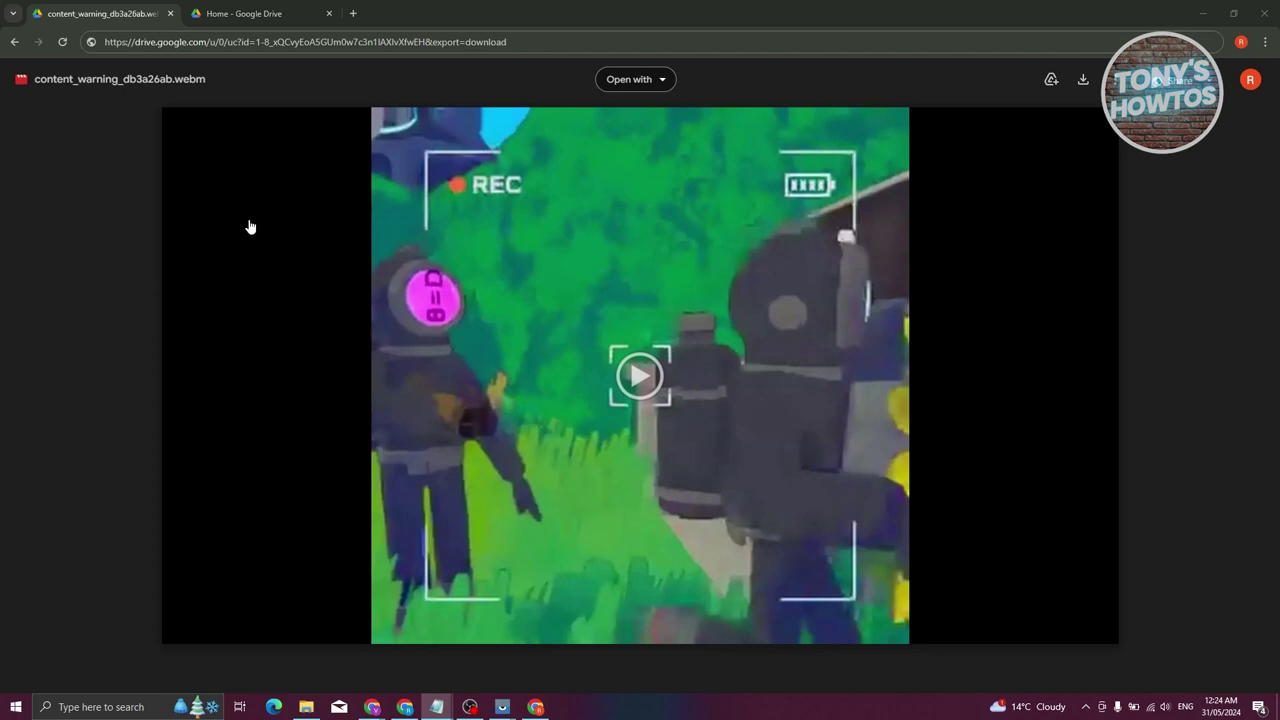
Copy the fragment 'file/d/' from line 2 of the untitled Notepad notes.
click(548, 41)
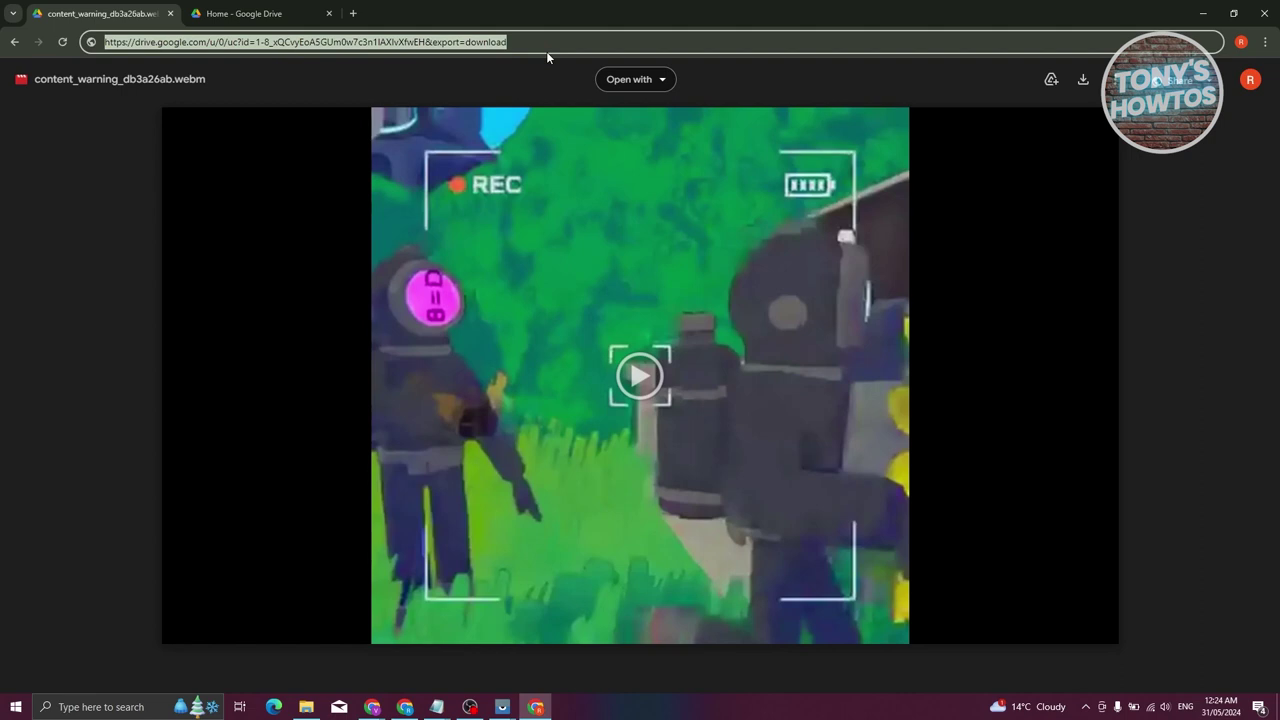
click(441, 707)
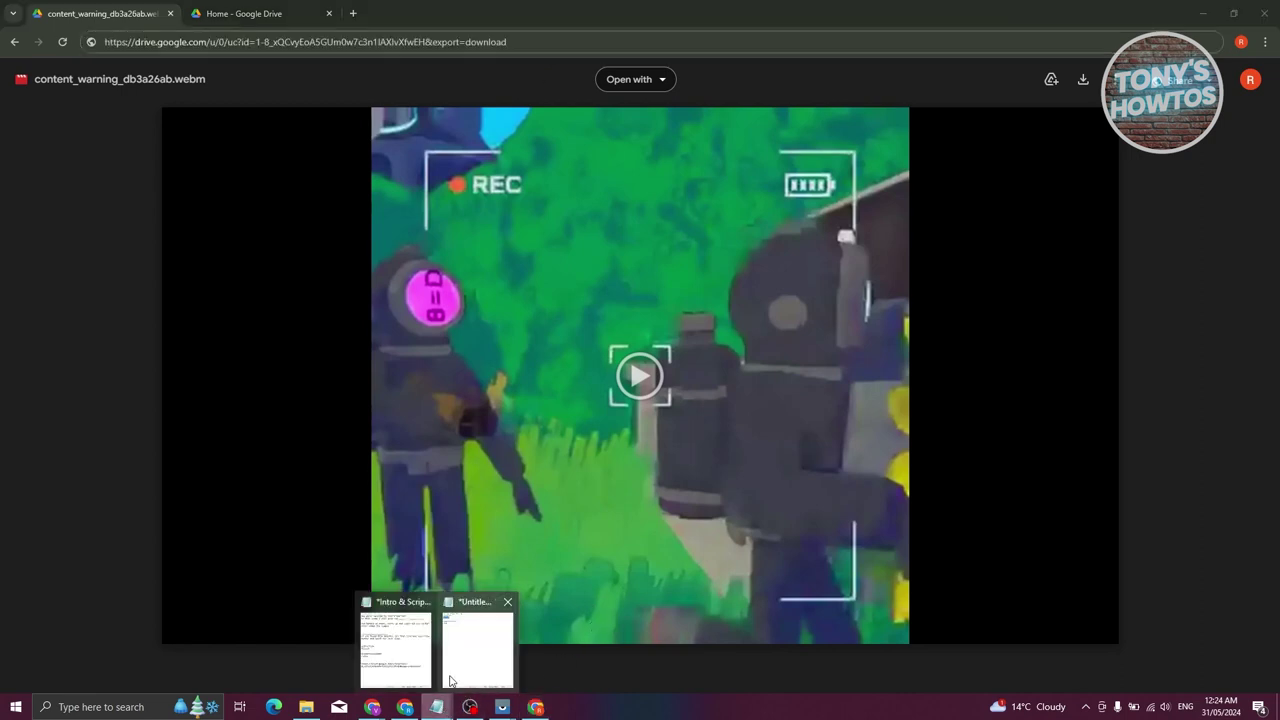
click(464, 648)
drag(480, 183, 315, 83)
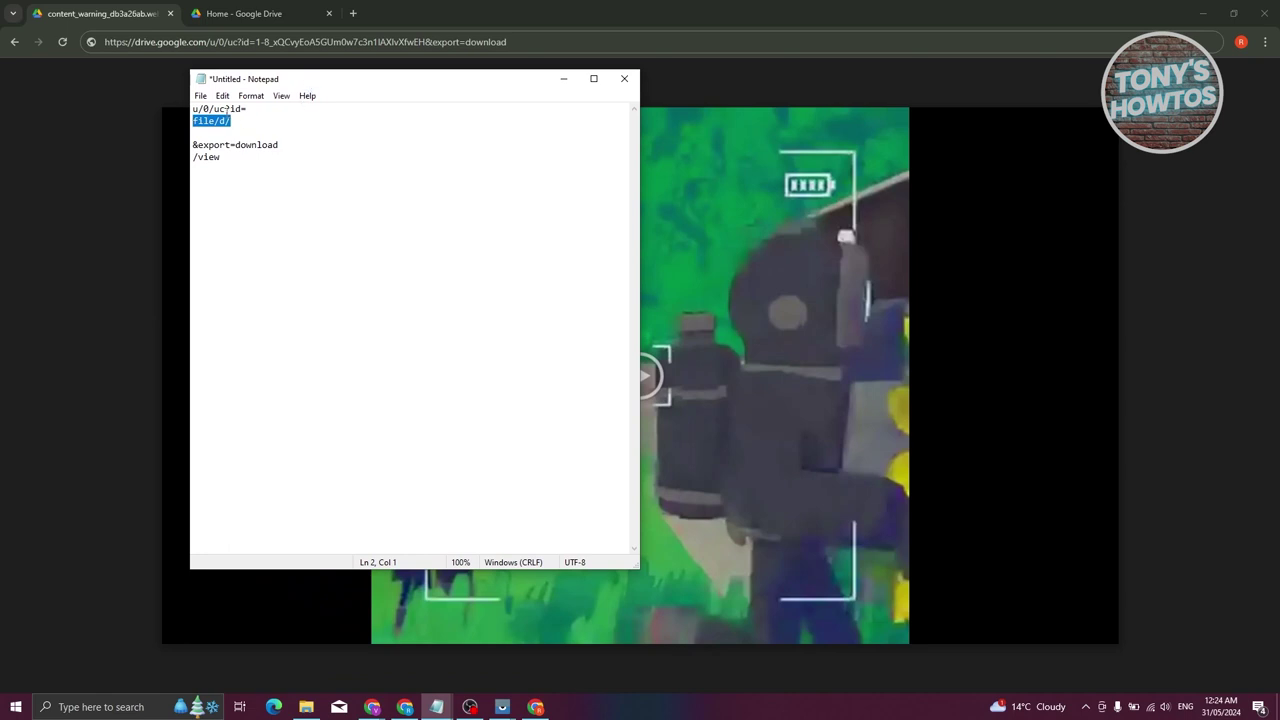
click(224, 109)
drag(258, 108, 188, 107)
drag(233, 121, 173, 121)
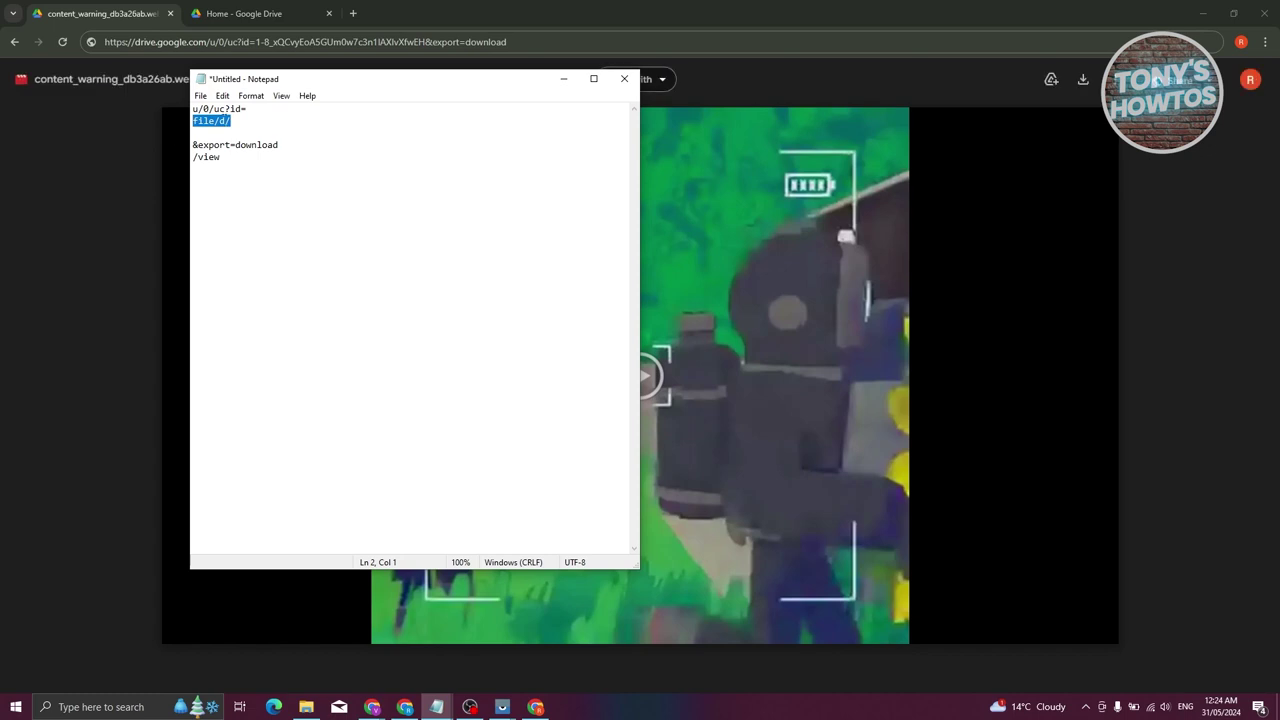
right_click(197, 123)
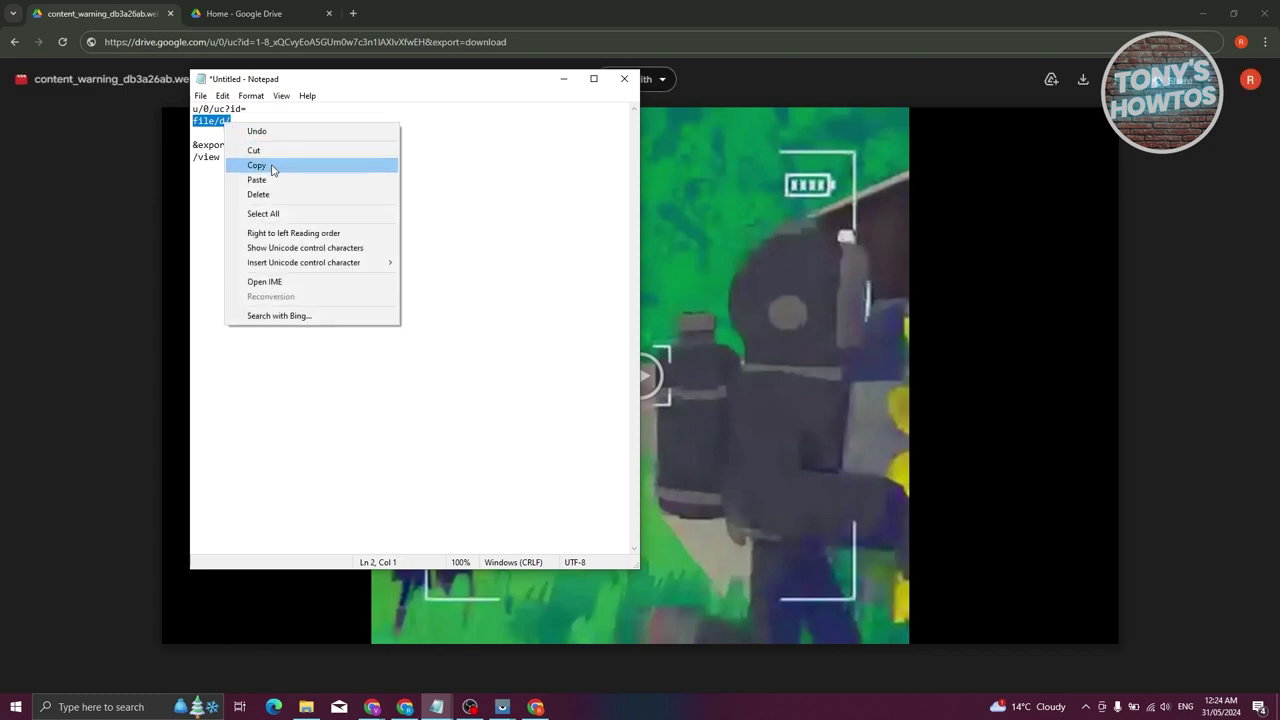
click(262, 164)
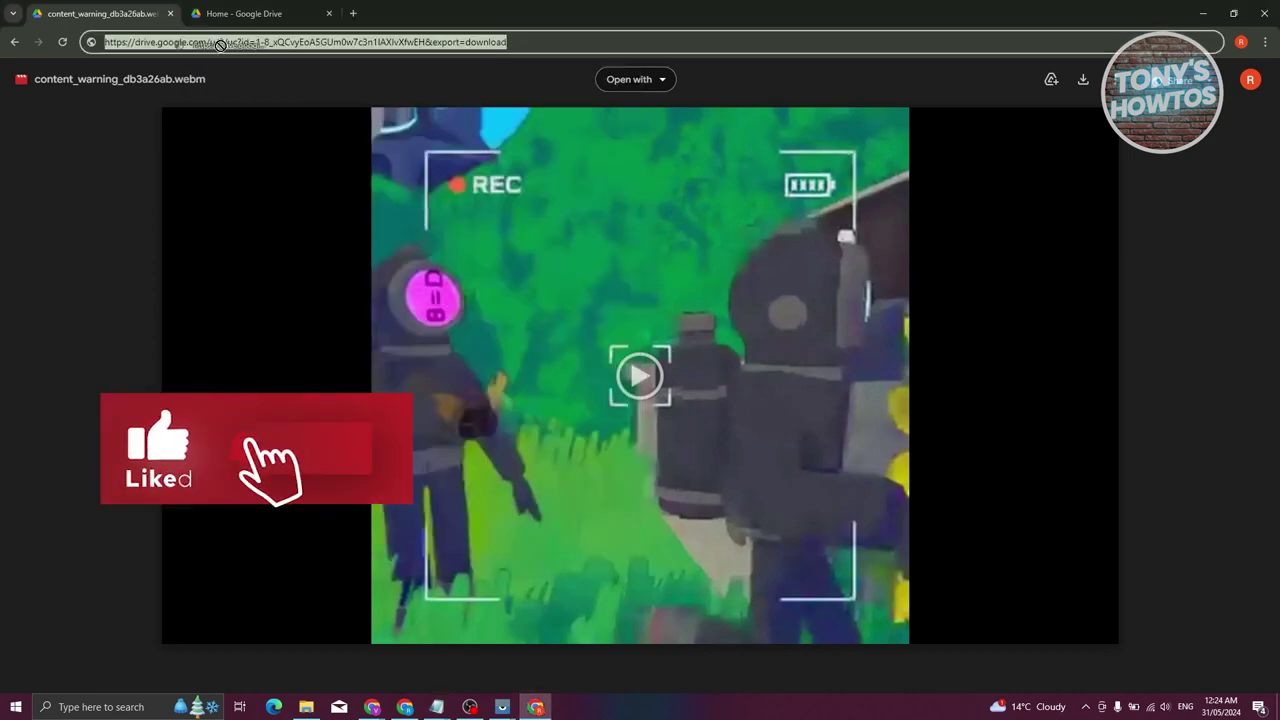
Replace 'u/0/uc?id=' in the file's web address with 'file/d/'.
click(212, 42)
drag(212, 42, 257, 42)
text(file/d/)
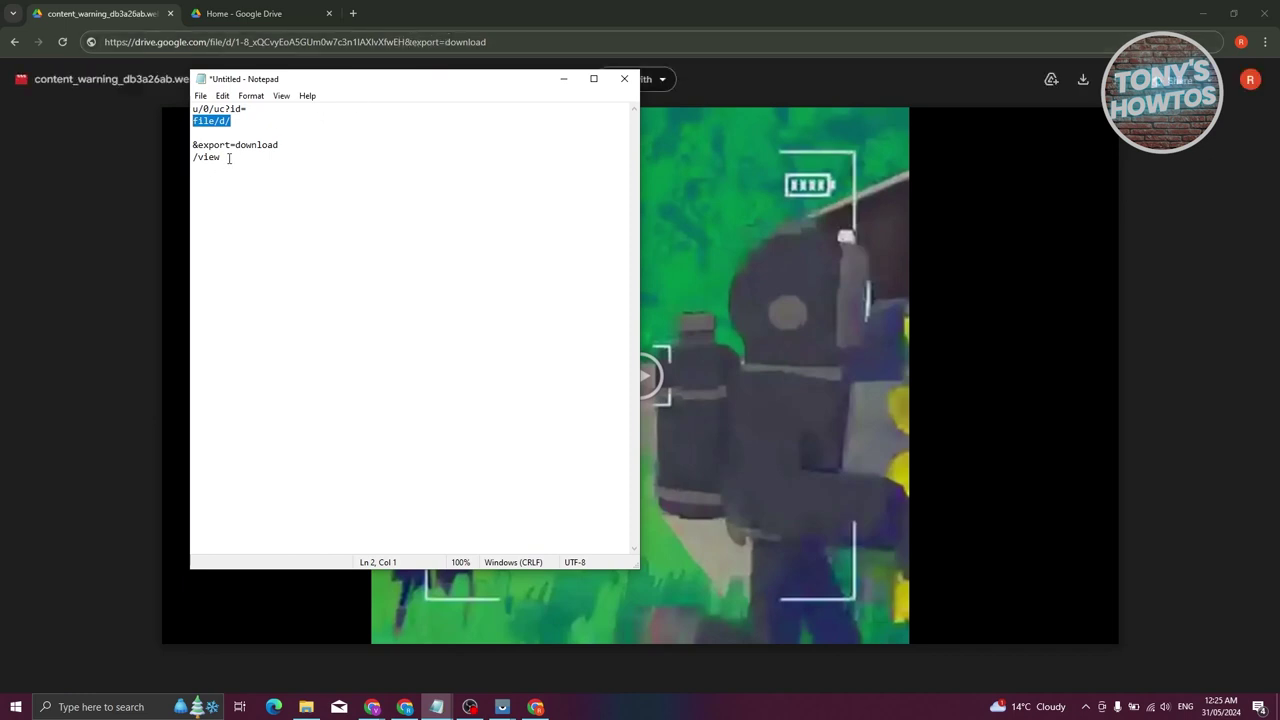
Copy '/view' from Notepad, paste it over '&export=download', and load the address.
double_click(225, 157)
right_click(224, 162)
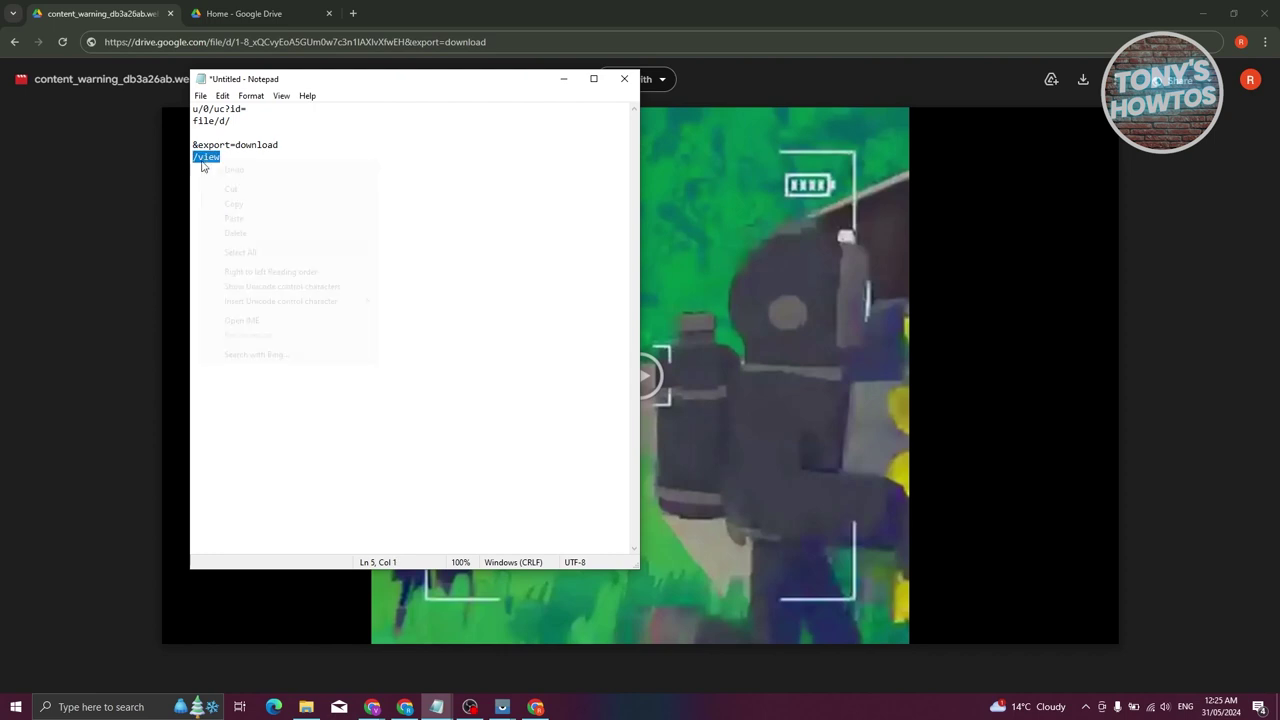
click(246, 204)
click(411, 41)
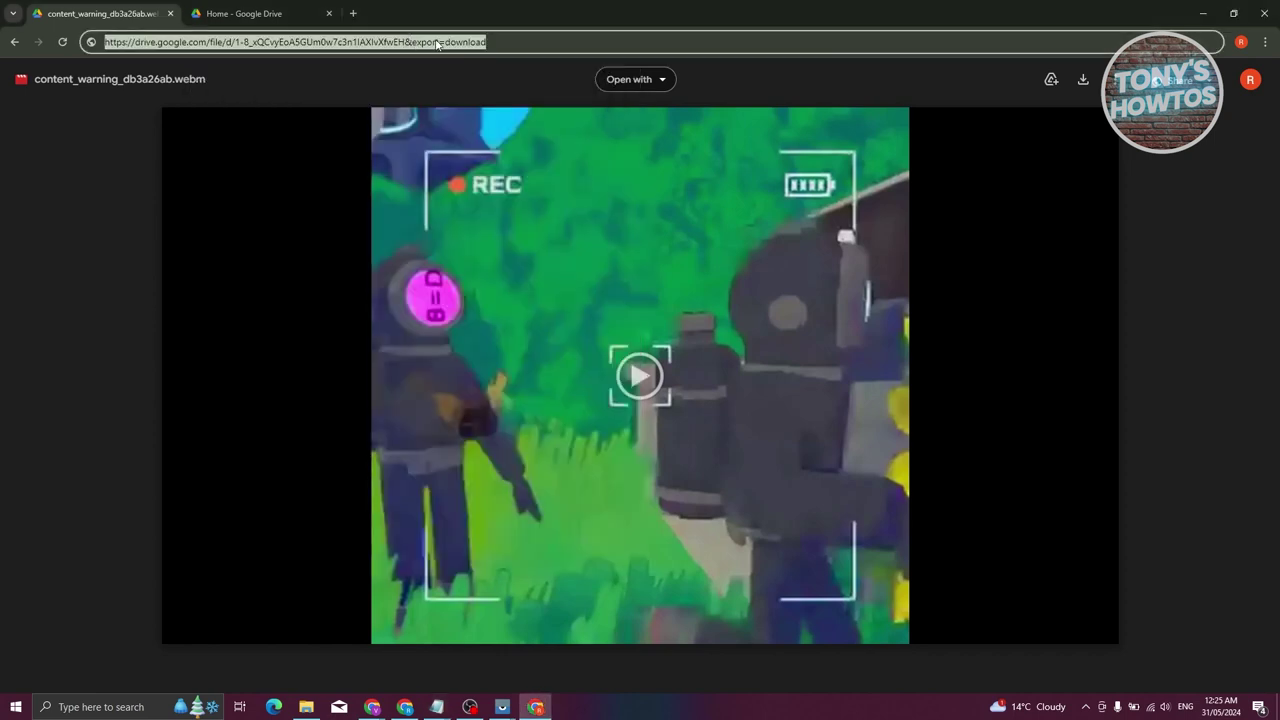
drag(407, 41, 522, 38)
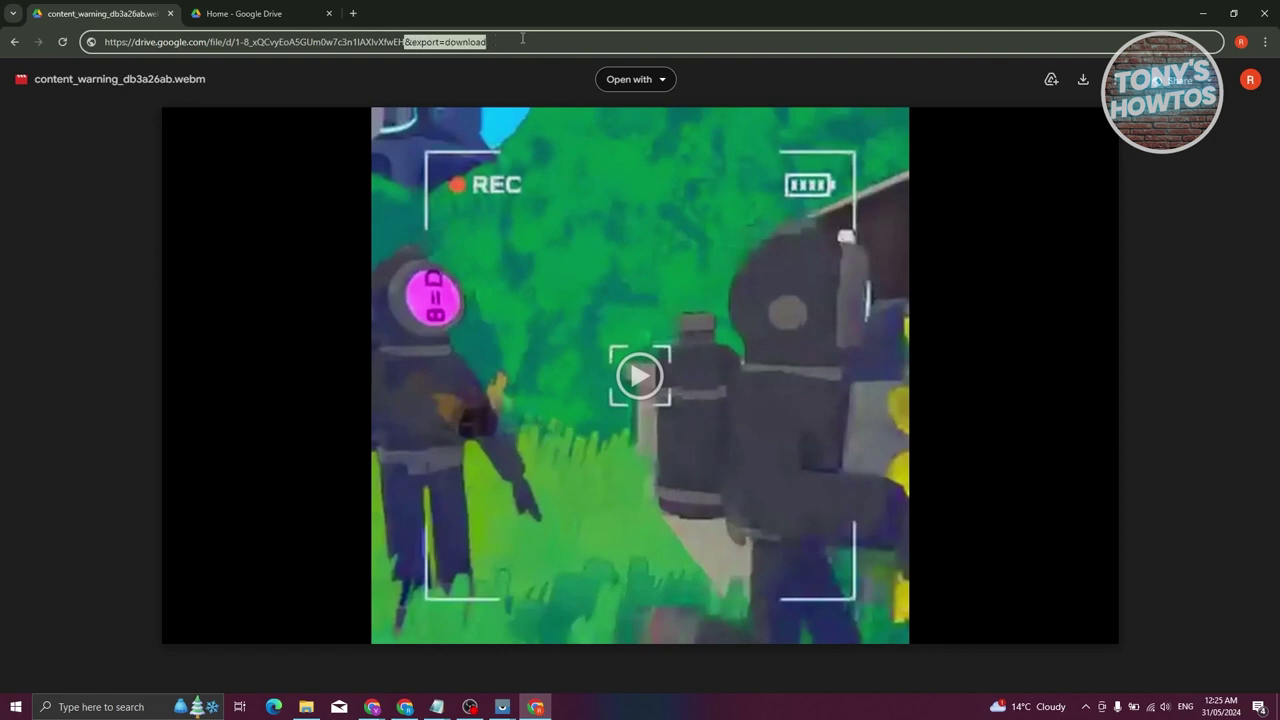
key(ctrl+v)
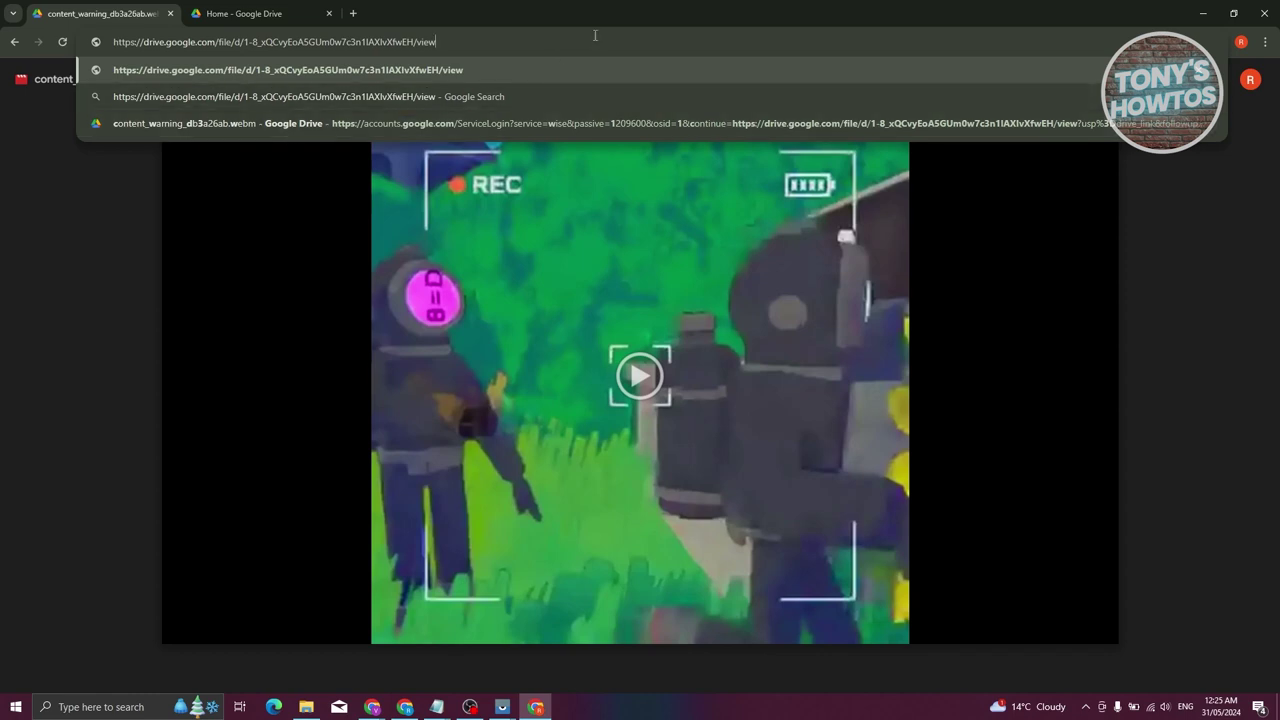
key(Return)
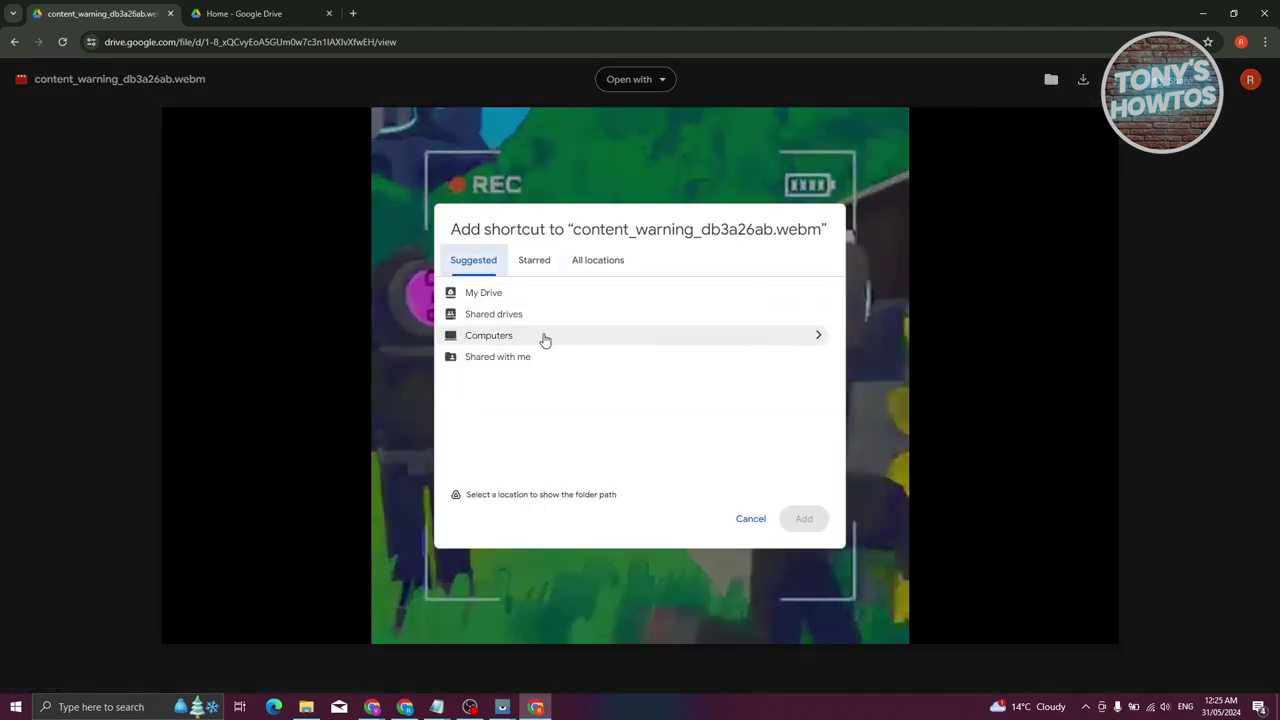
Add the content_warning_db3a26ab.webm shortcut to My Drive, then return to Drive Home.
click(486, 297)
click(818, 522)
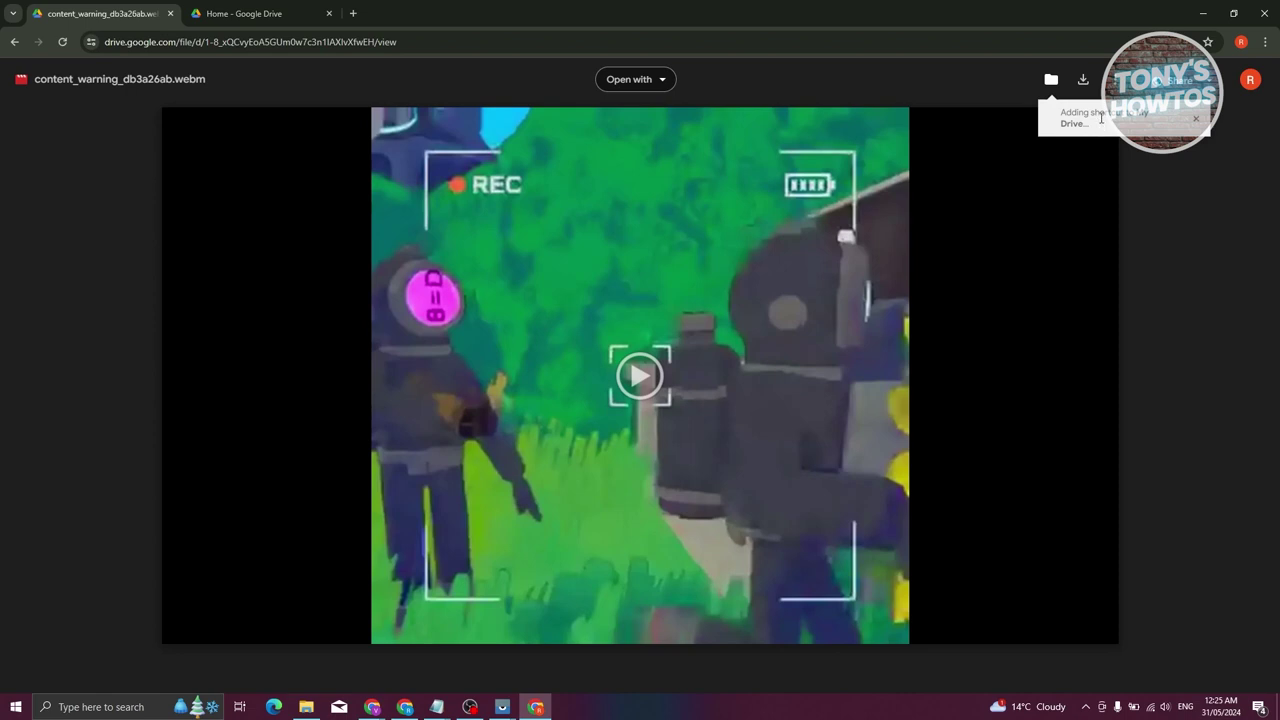
click(237, 13)
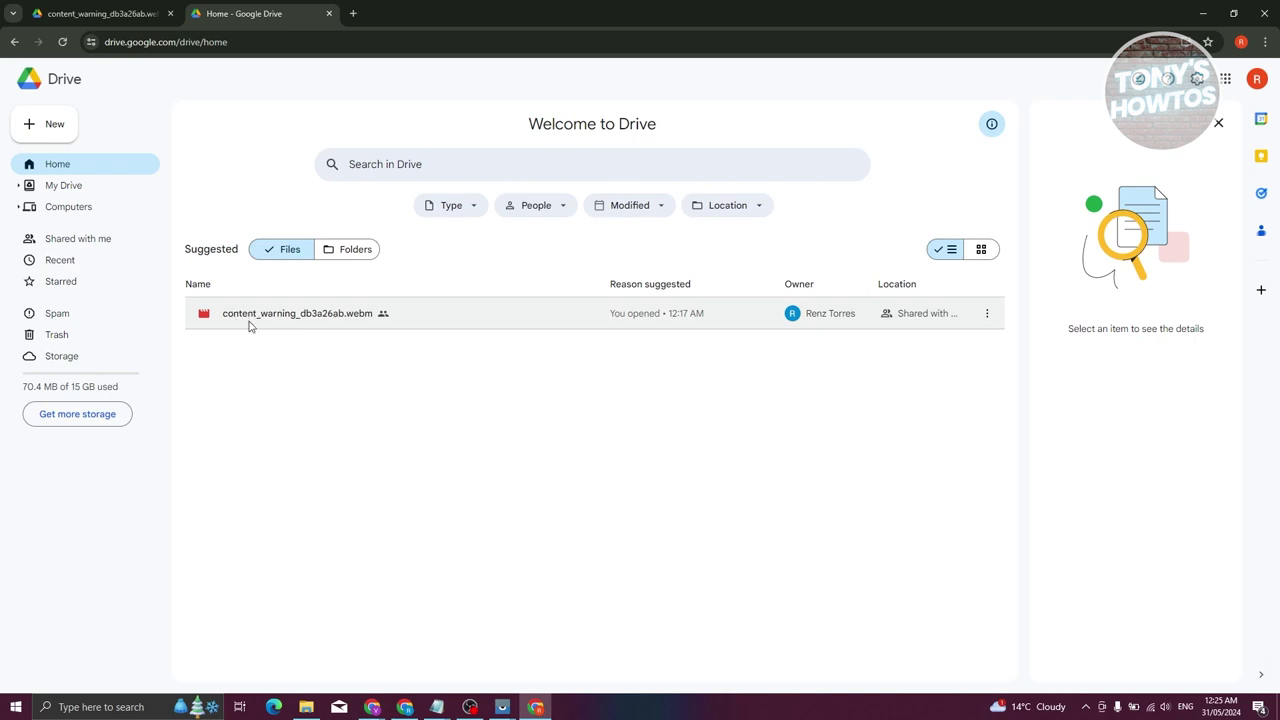
Create a new folder named 'test folder' from the New menu.
click(43, 126)
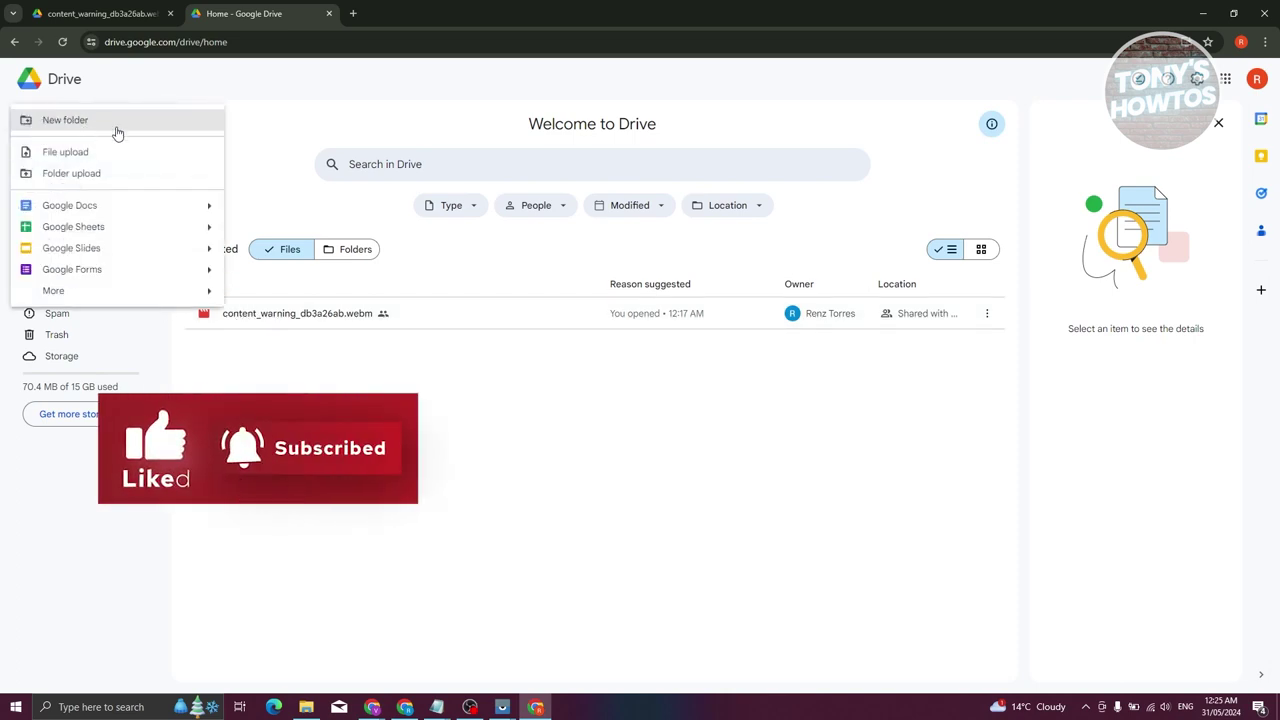
click(85, 121)
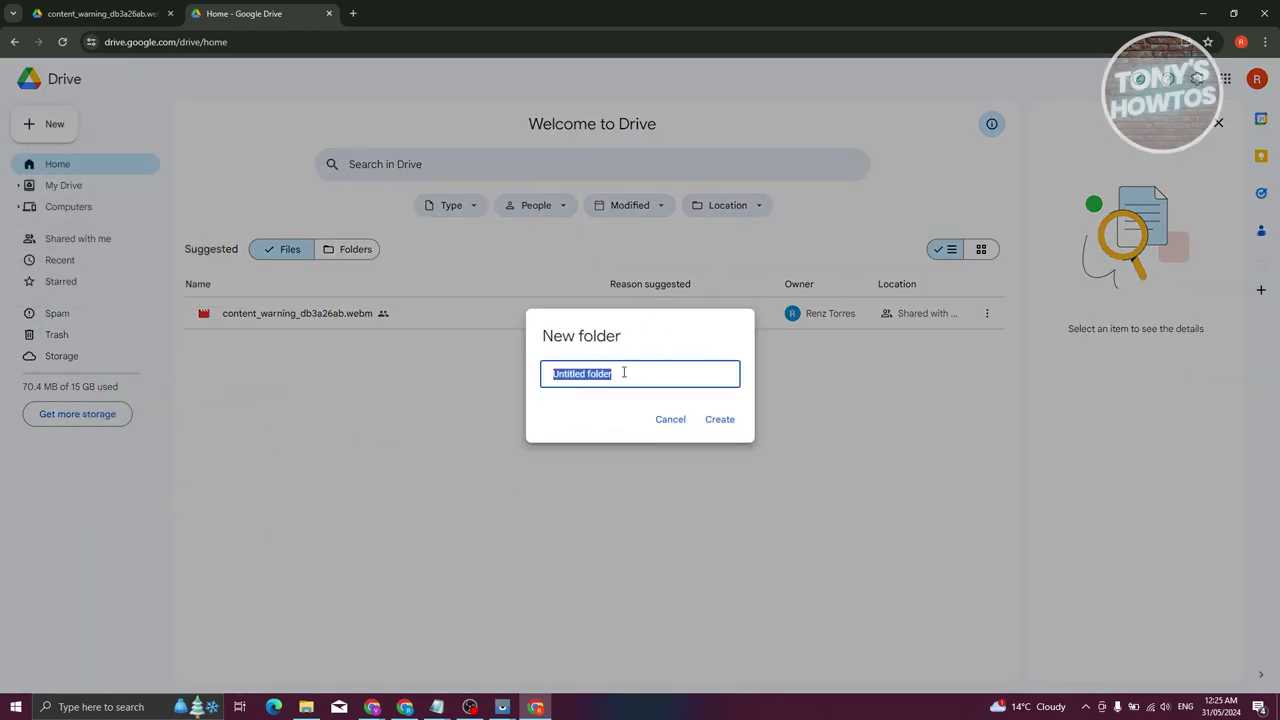
text(tes)
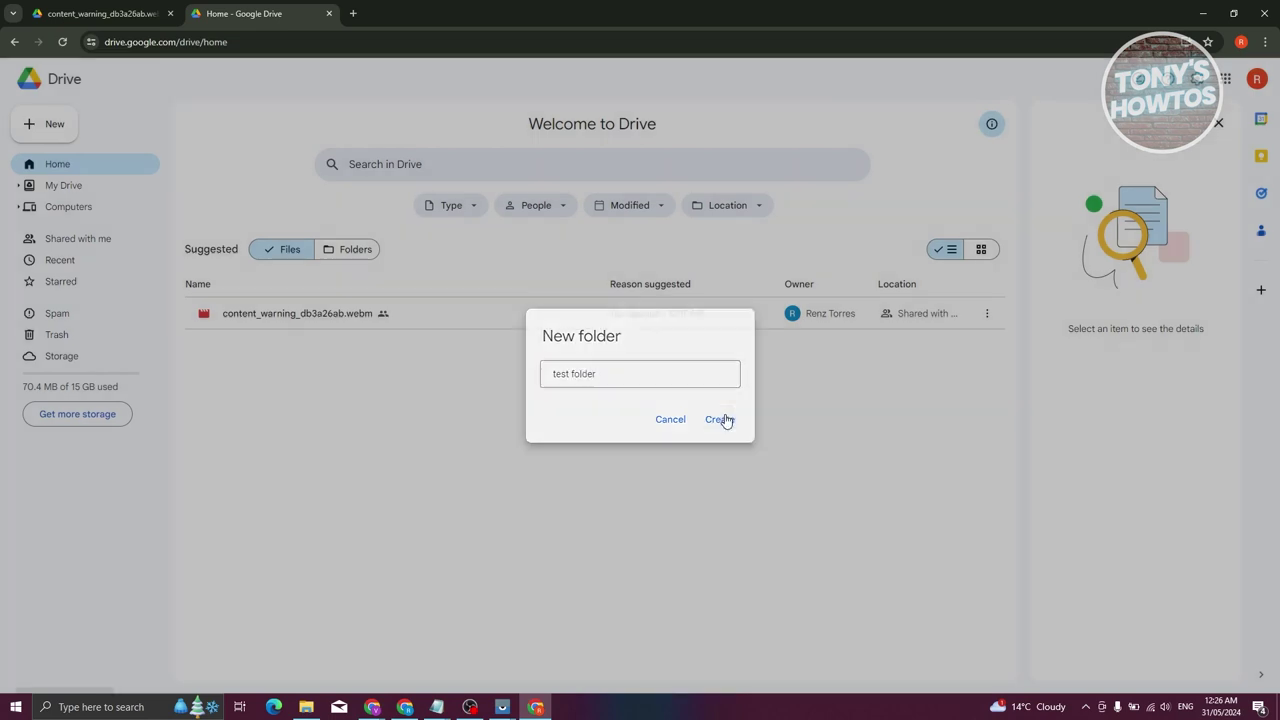
click(721, 419)
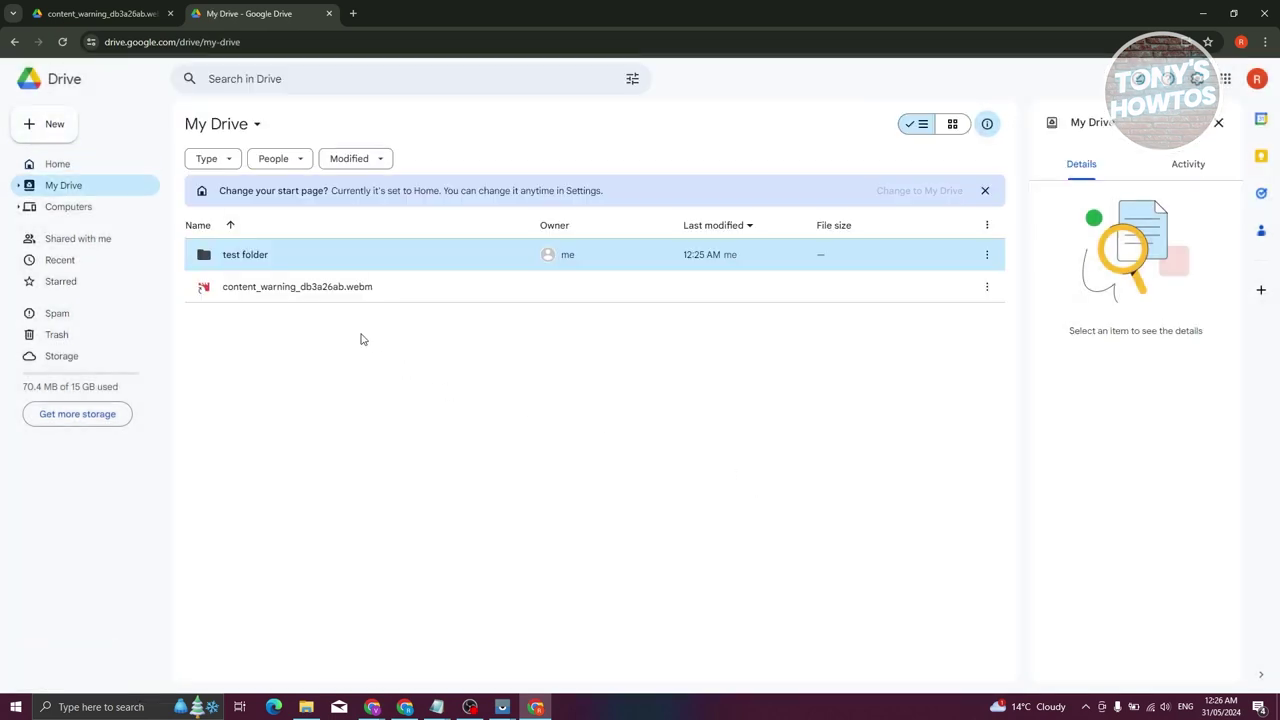
Drag the content_warning_db3a26ab.webm shortcut into 'test folder'.
right_click(281, 295)
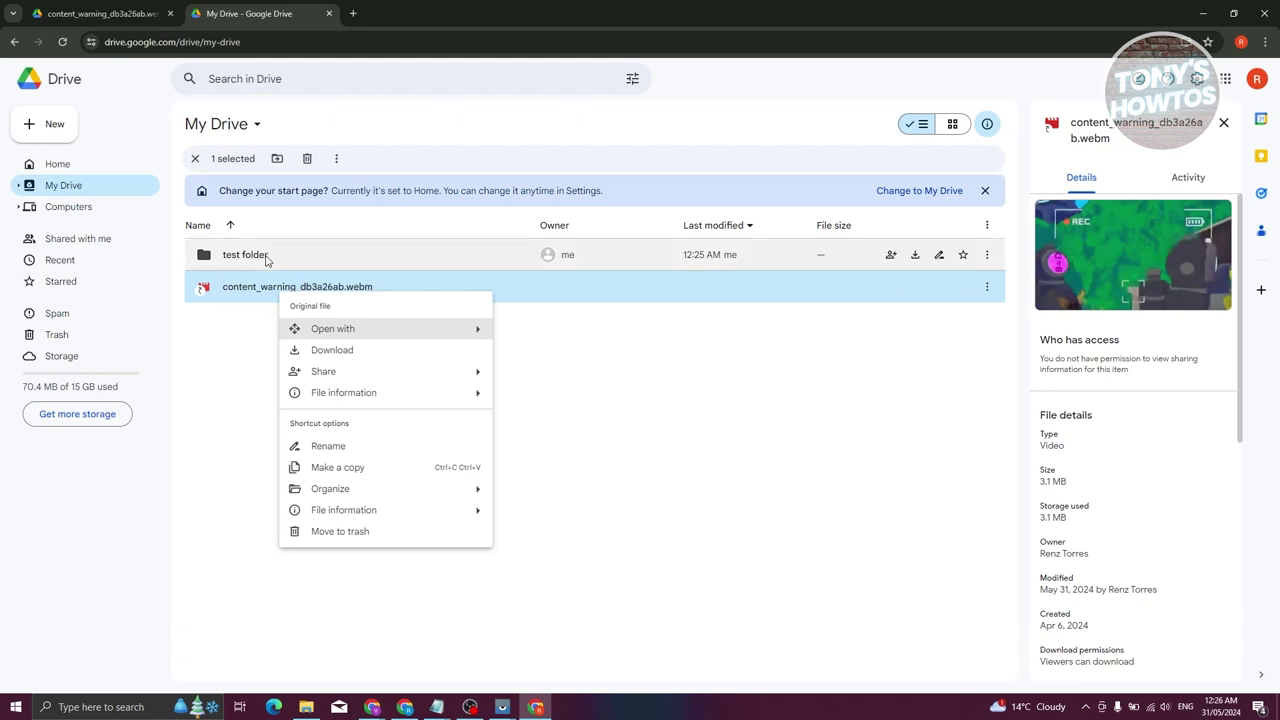
click(238, 376)
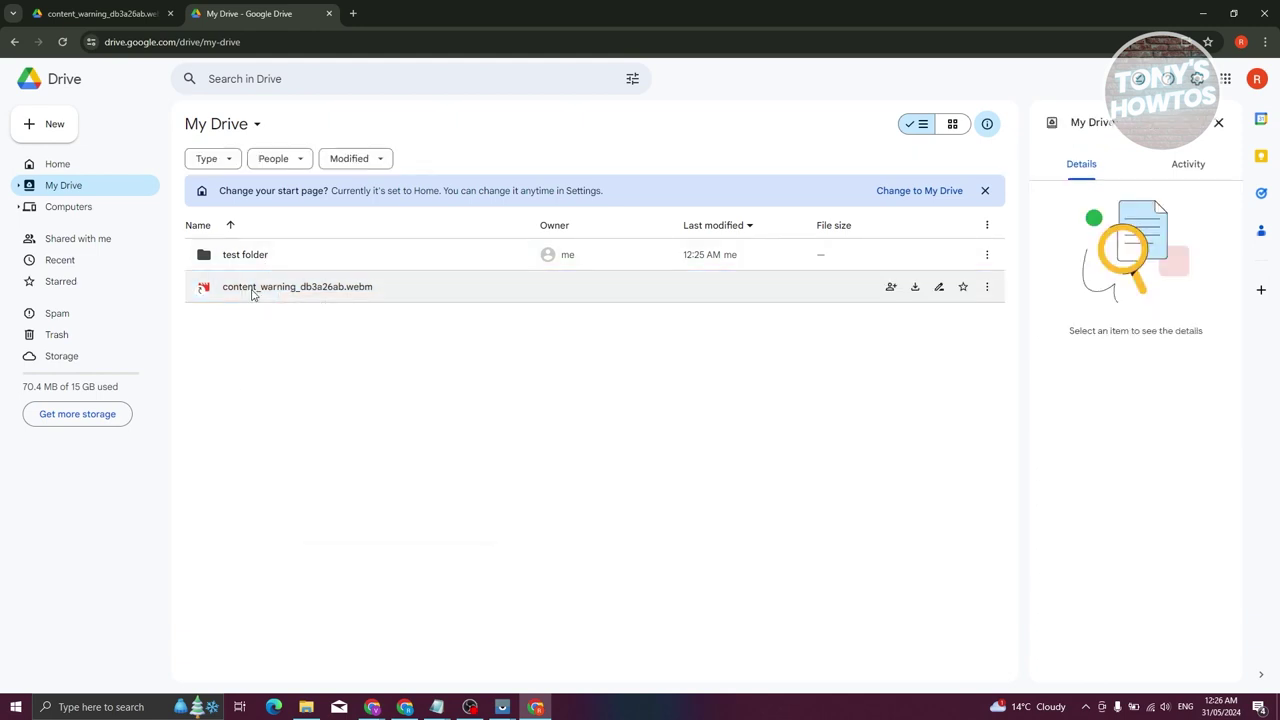
drag(247, 290, 230, 440)
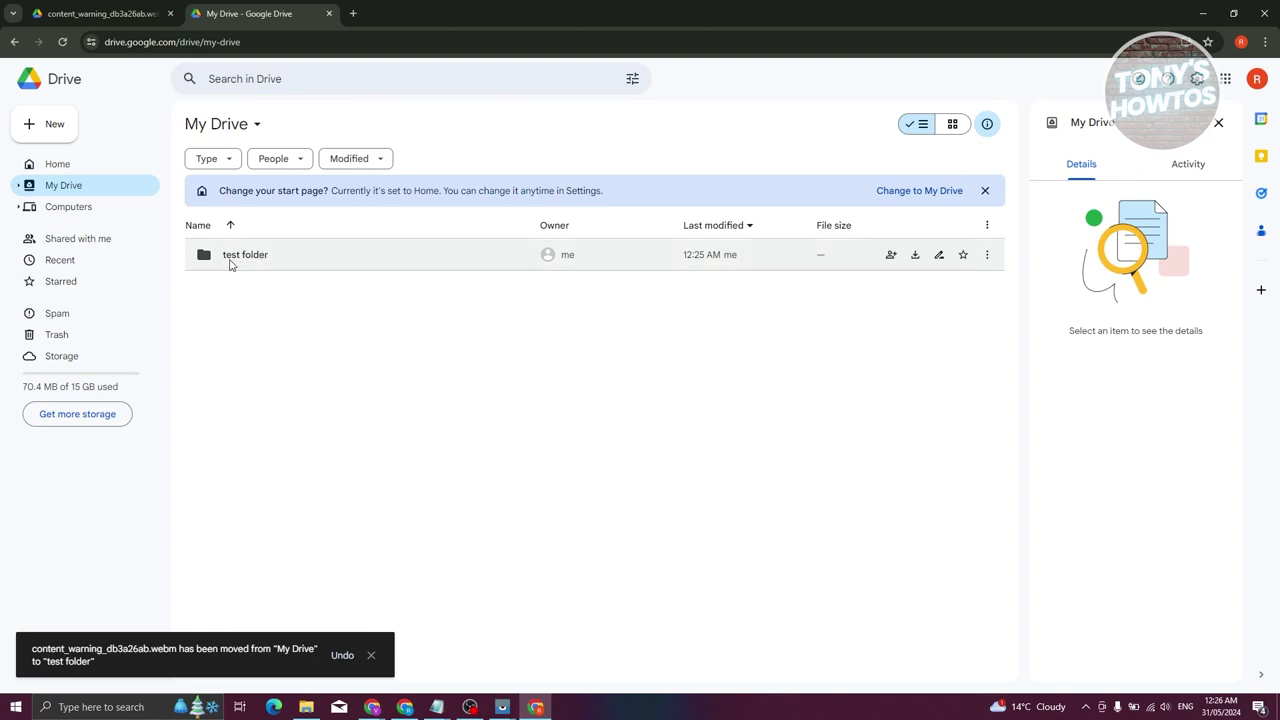
Open 'test folder' to confirm the shortcut is inside, then go back to Home.
click(230, 262)
double_click(230, 256)
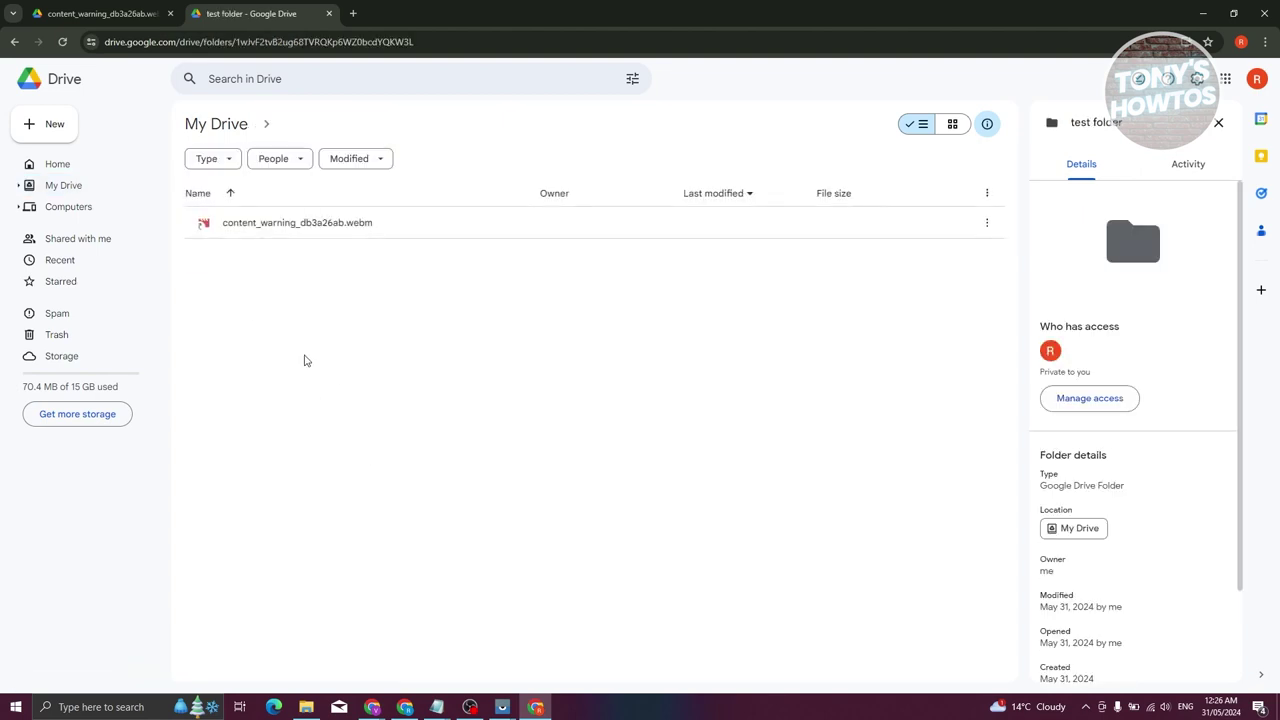
right_click(262, 224)
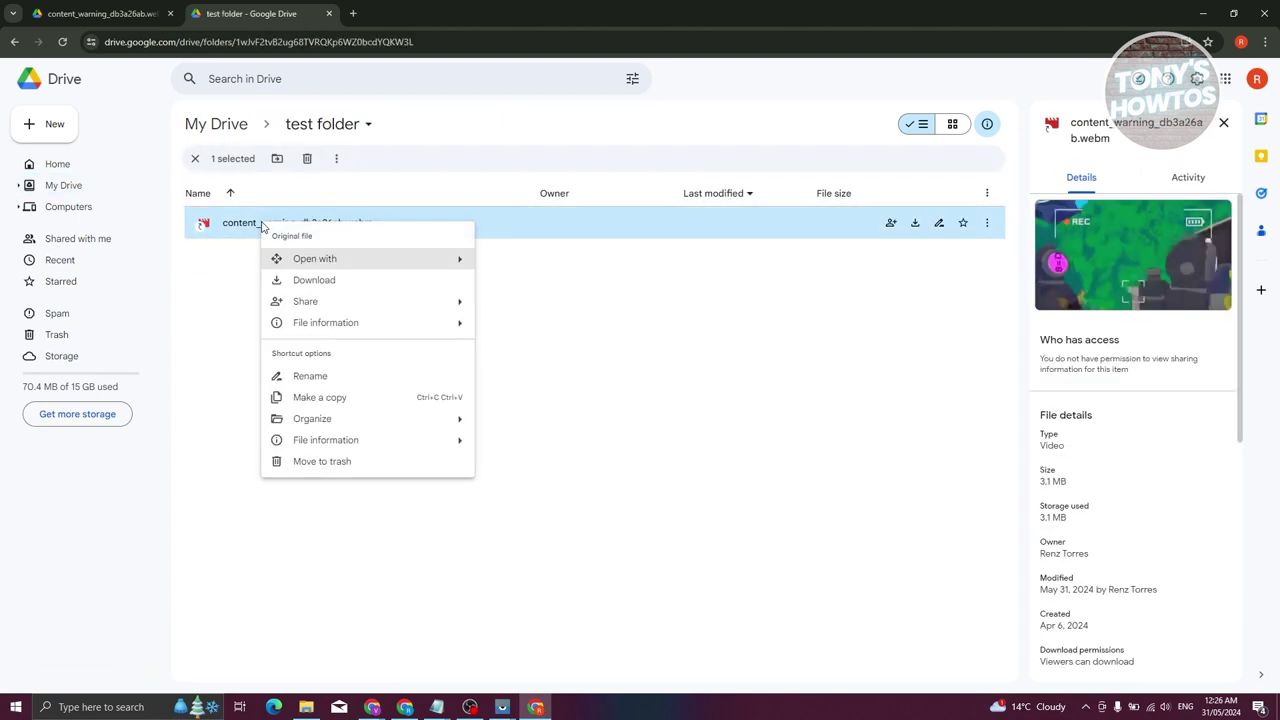
click(214, 277)
click(57, 164)
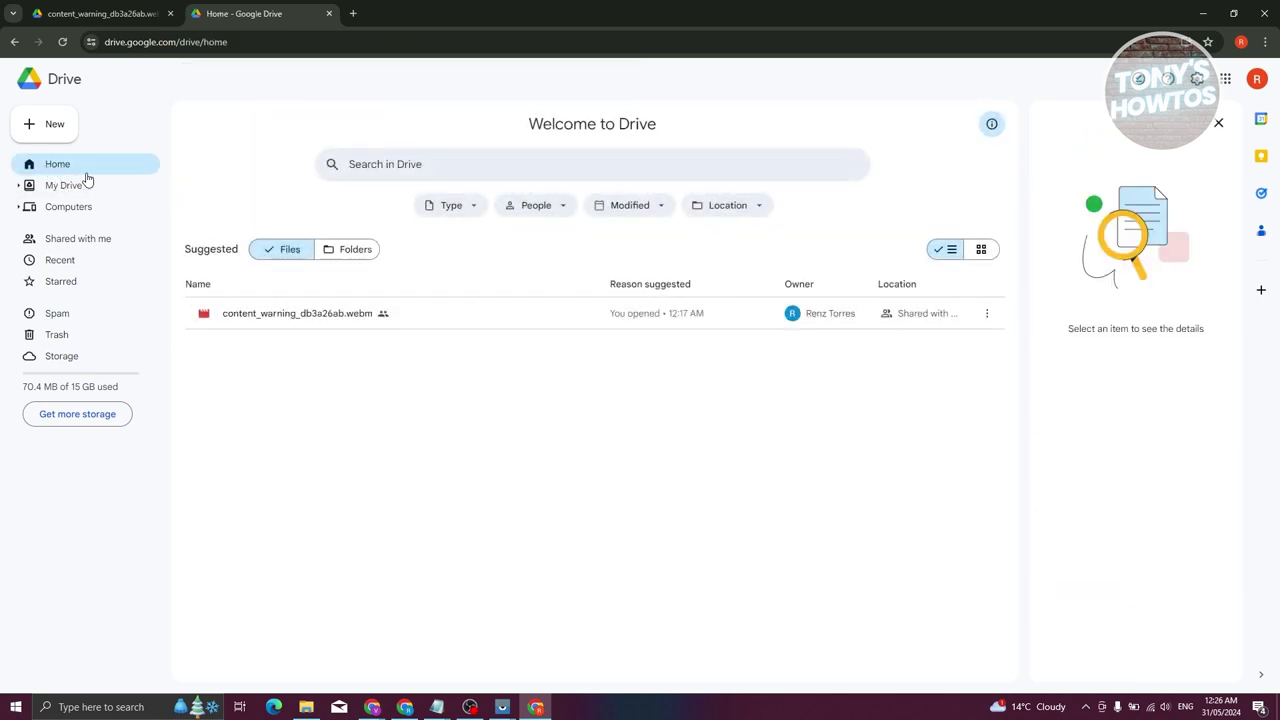
Show Folders on Home and download 'test folder' as a zip.
click(345, 250)
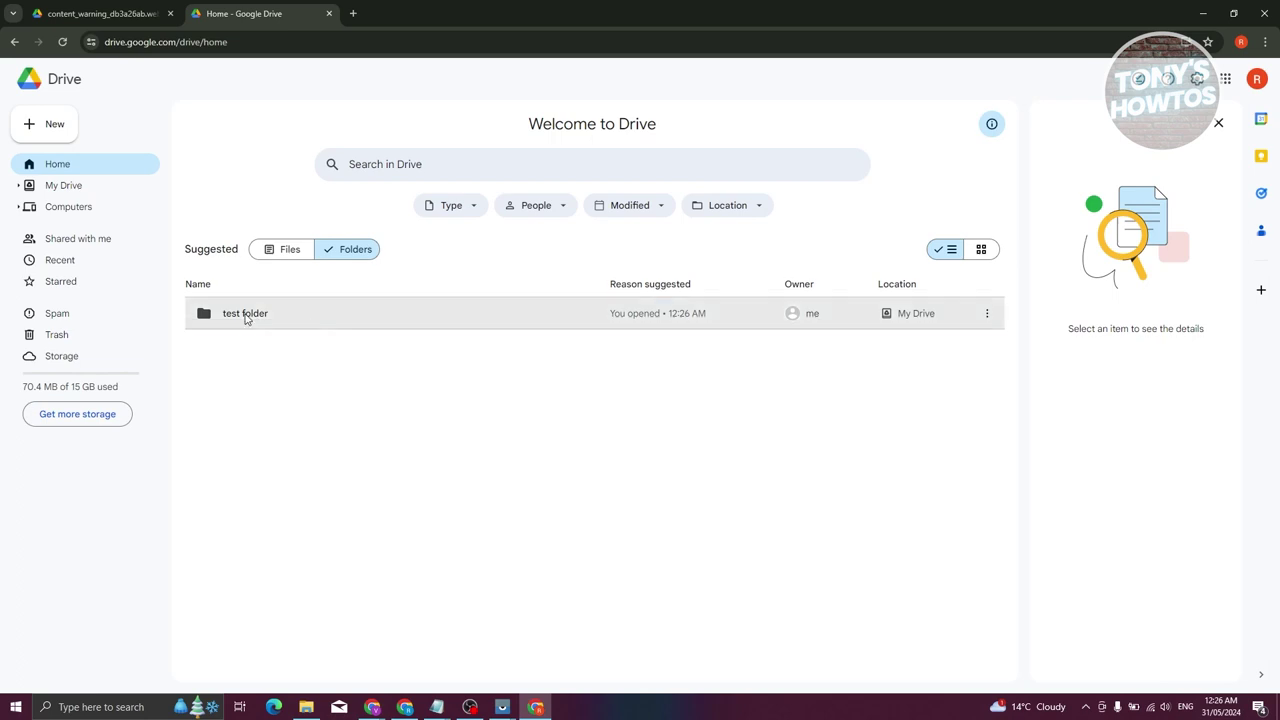
right_click(252, 318)
click(305, 361)
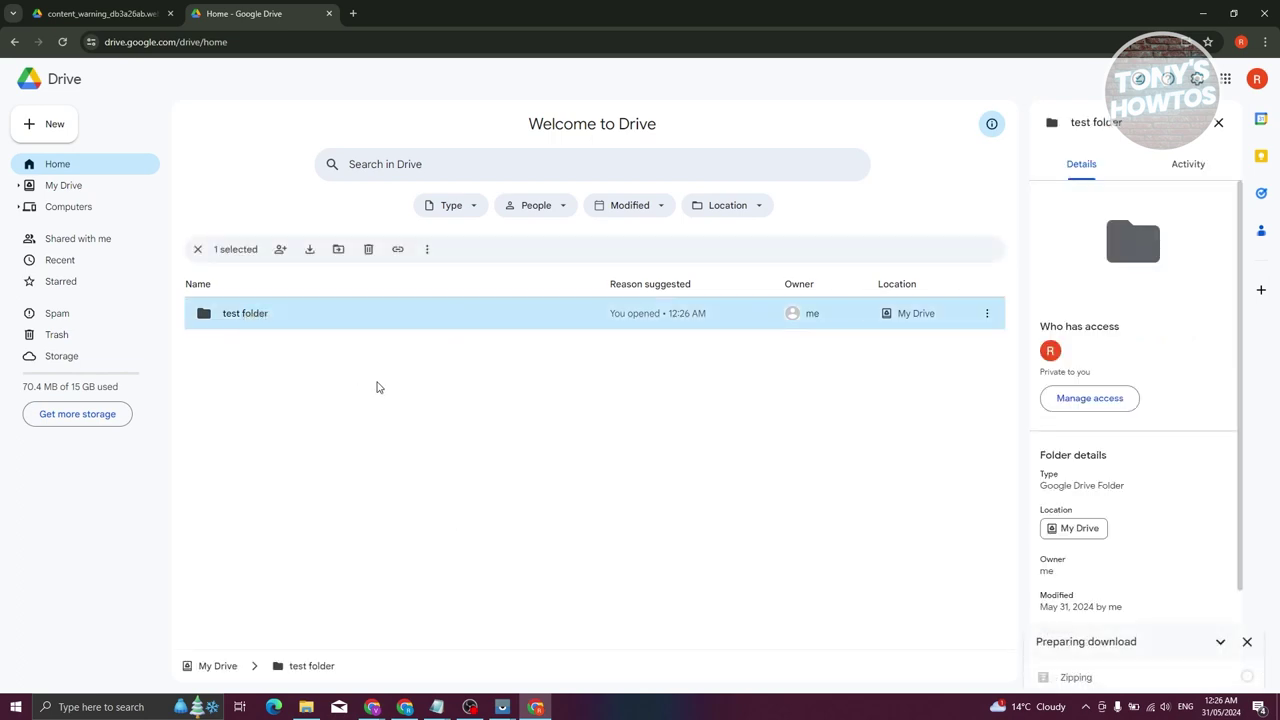